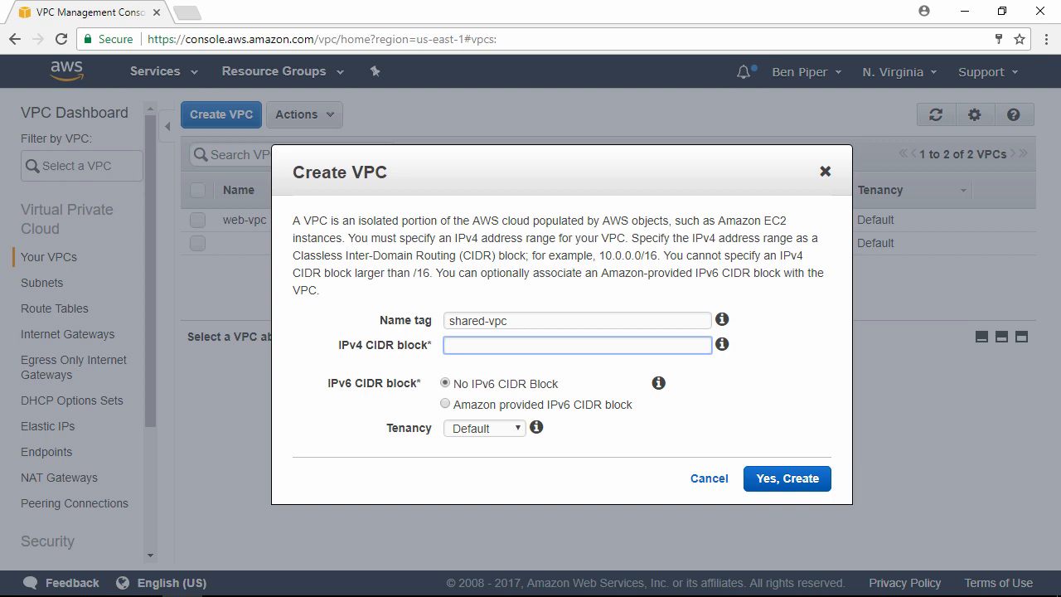
# Step: Set the IPv4 CIDR block of shared-vpc to 10.2.0.0/16 and create the VPC
pyautogui.write('10.2.0.0/16')
pyautogui.click(803, 480)
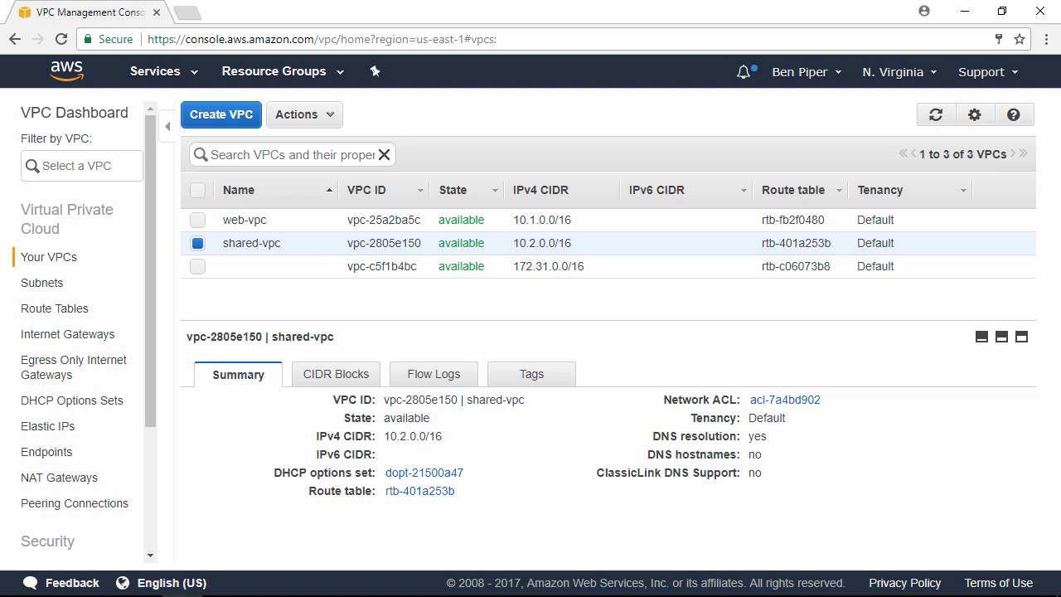
# Step: Start a new subnet named database and assign it to shared-vpc
pyautogui.click(43, 283)
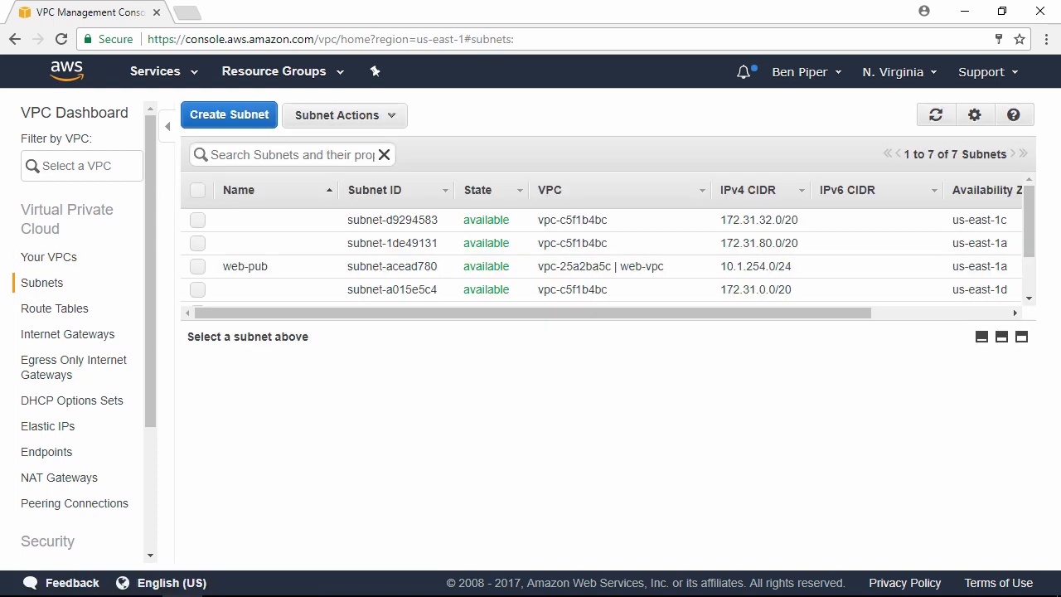
pyautogui.click(256, 119)
pyautogui.click(689, 267)
pyautogui.write('database')
pyautogui.press('Tab')
pyautogui.press('Down')
pyautogui.press('Tab')
pyautogui.press('Tab')
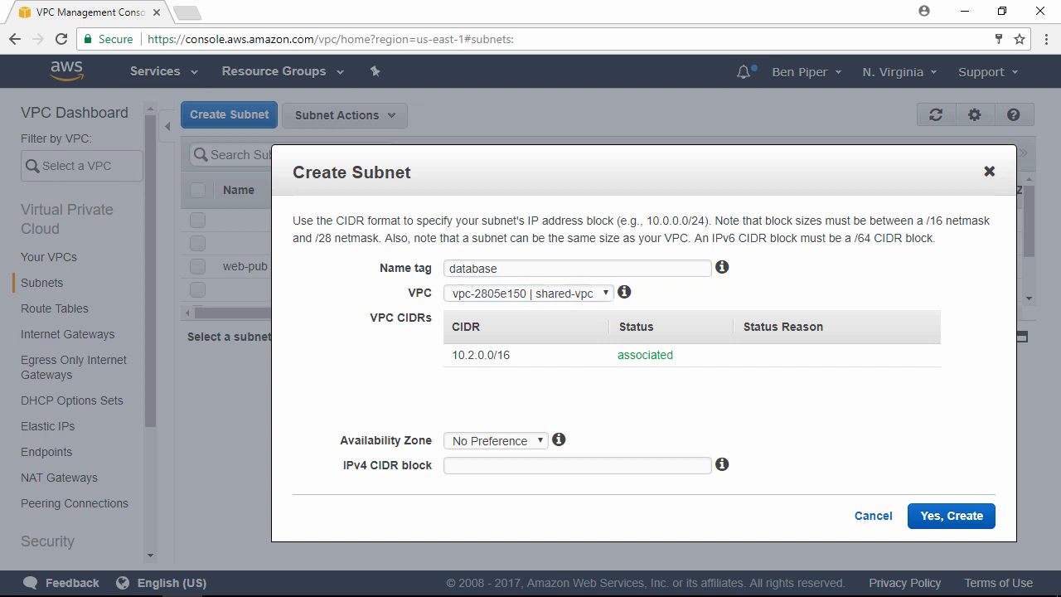
# Step: Set the subnet's availability zone to us-east-1a and its IPv4 CIDR block to 10.2.2.0/24, and create it
pyautogui.press('Down')
pyautogui.press('Tab')
pyautogui.write('10.2.2.0/24')
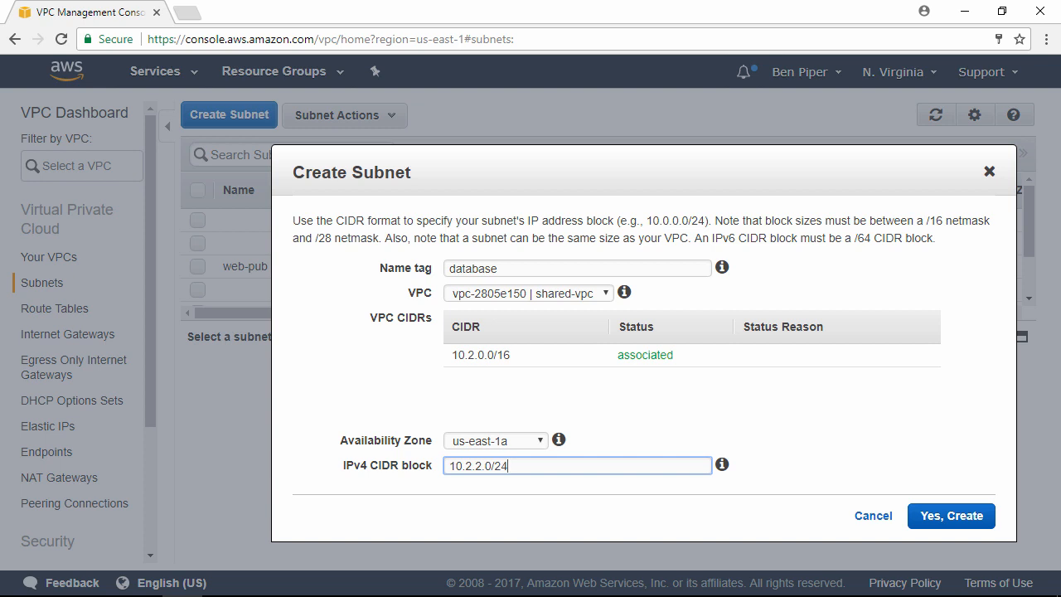
pyautogui.click(991, 522)
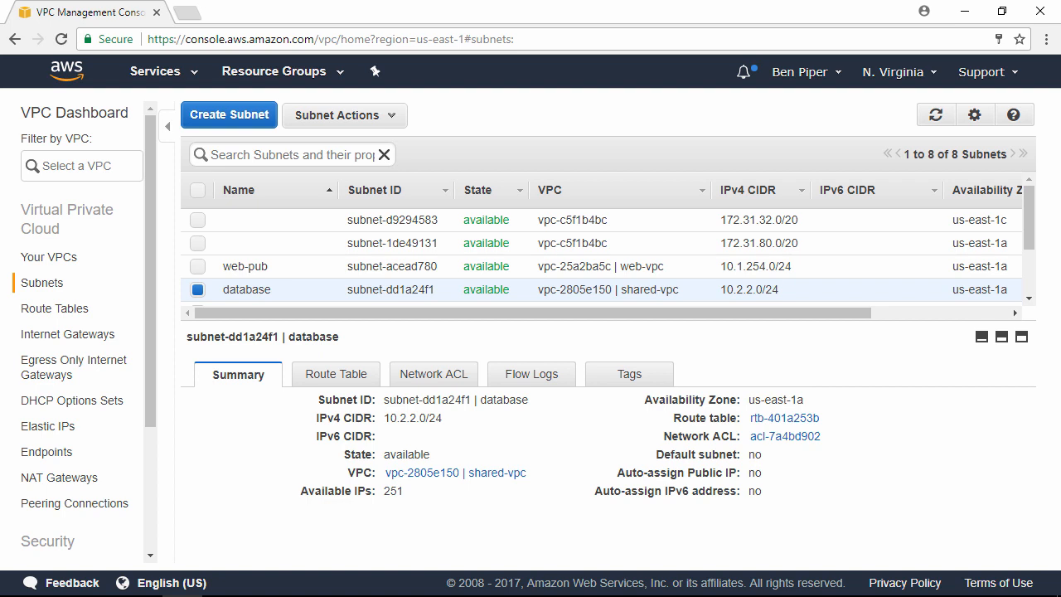
# Step: Create a route table named shared in shared-vpc
pyautogui.click(82, 314)
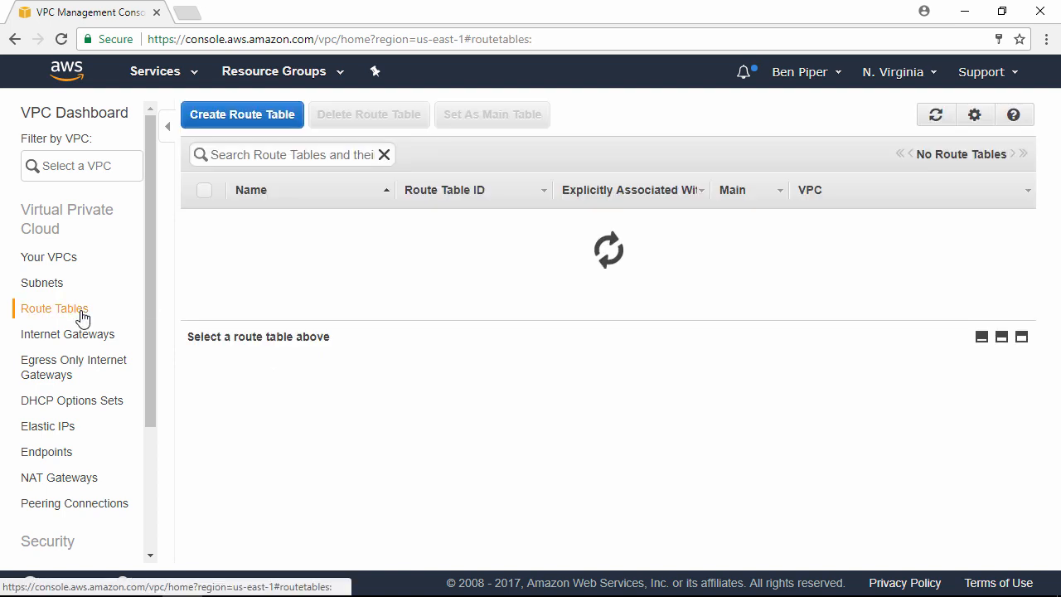
pyautogui.click(236, 115)
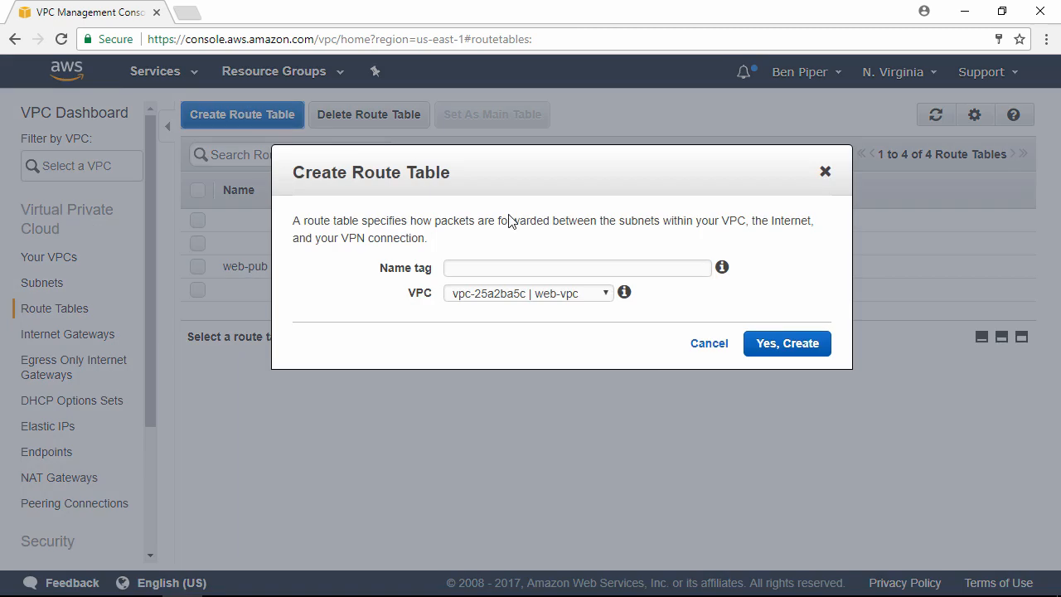
pyautogui.click(555, 265)
pyautogui.write('shared')
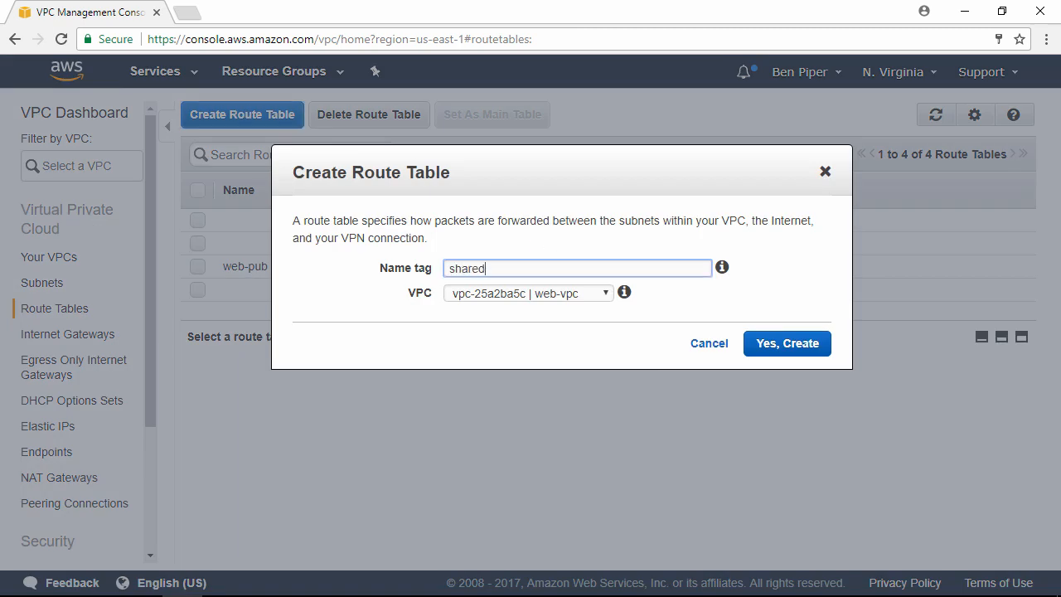
pyautogui.press('Tab')
pyautogui.press('Down')
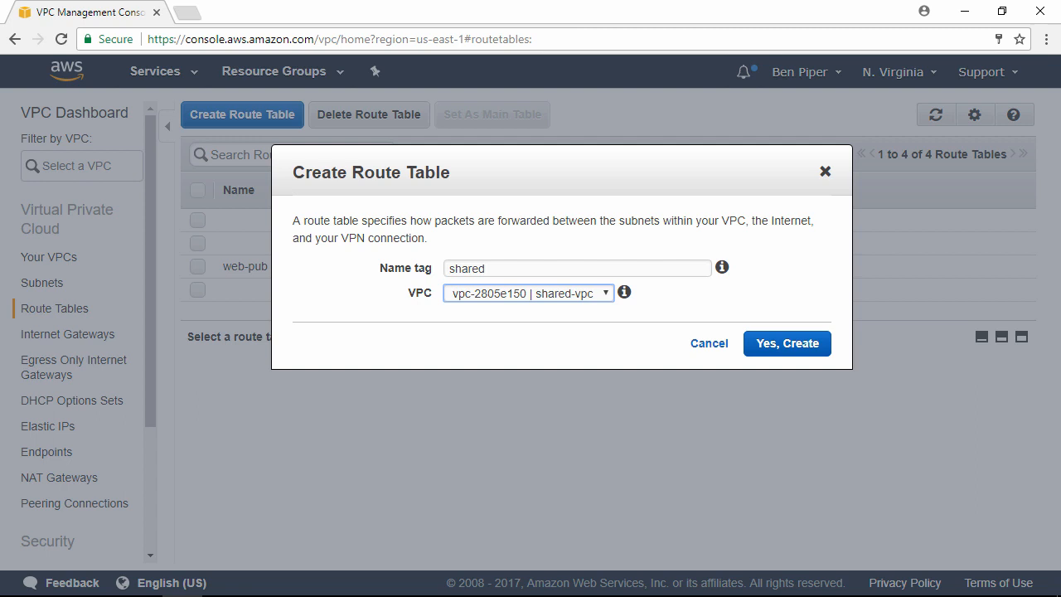
pyautogui.click(799, 351)
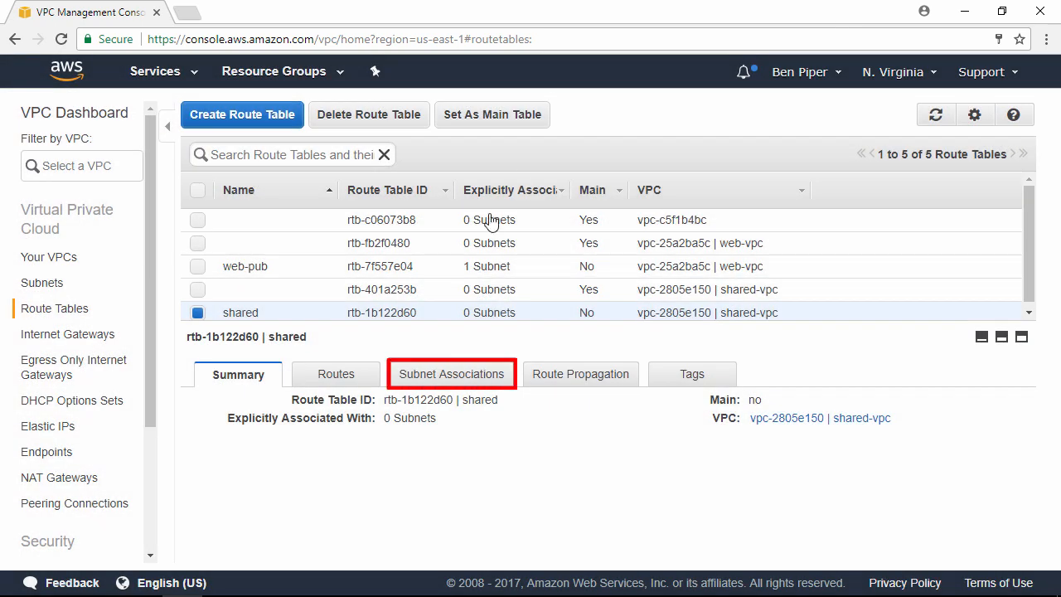
# Step: Associate the database subnet with the shared route table and save the association
pyautogui.click(476, 377)
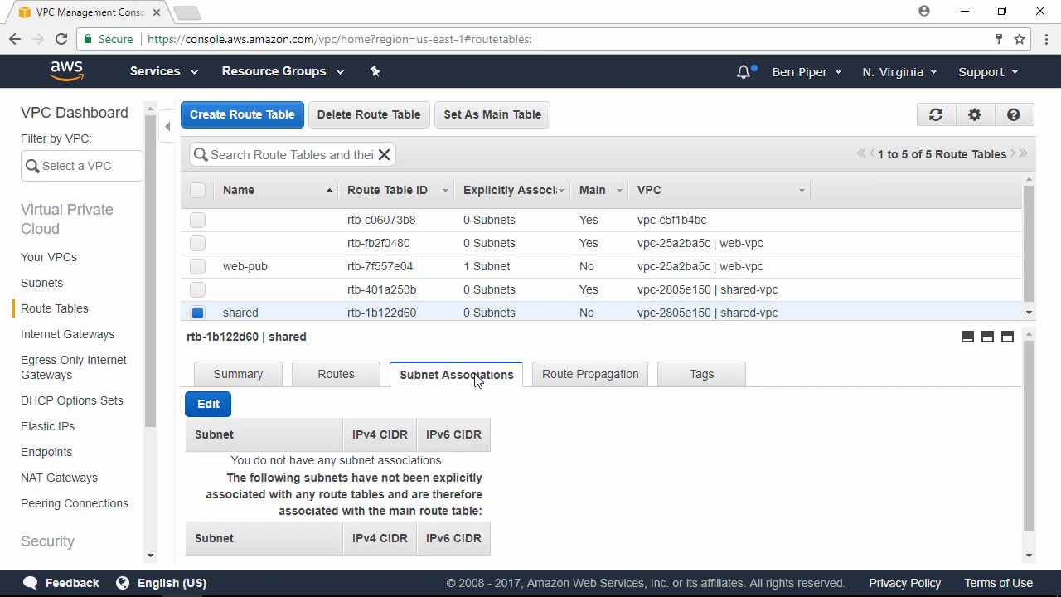
pyautogui.click(218, 408)
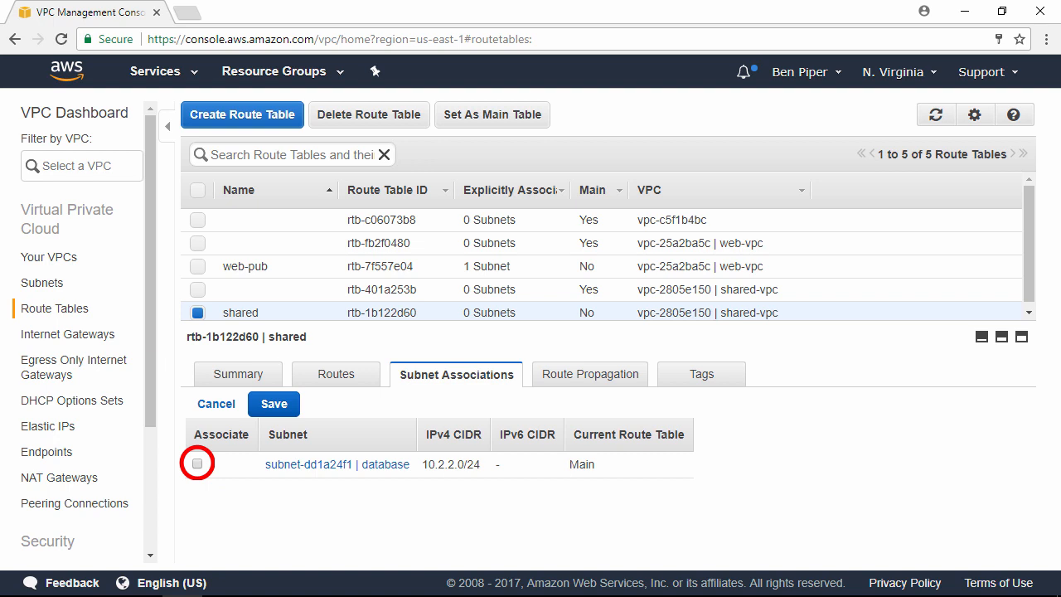
pyautogui.click(197, 464)
pyautogui.click(272, 405)
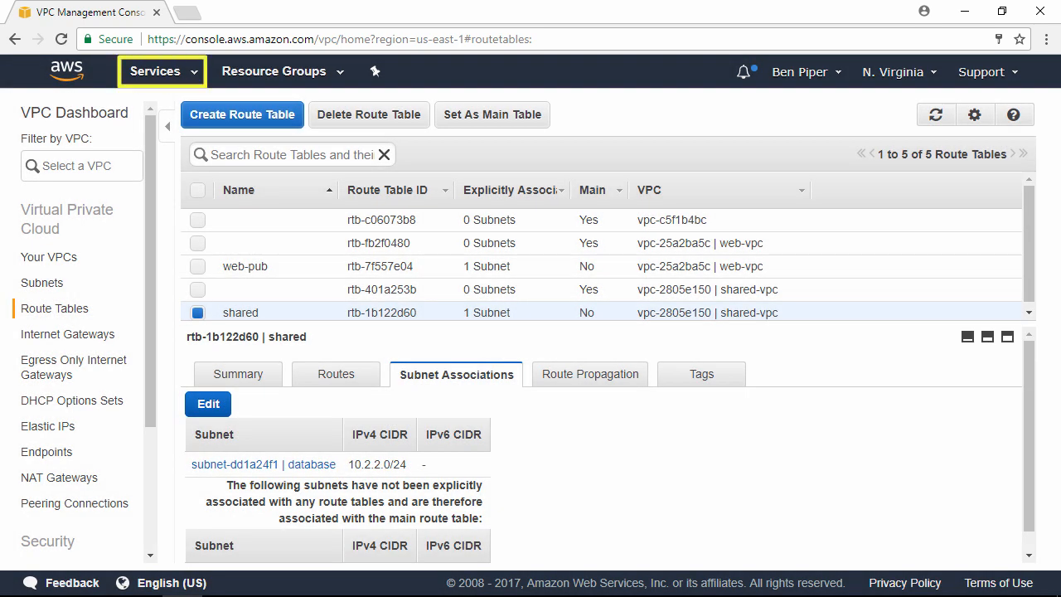
# Step: Go to the EC2 service and start launching a new instance
pyautogui.click(172, 87)
pyautogui.click(259, 204)
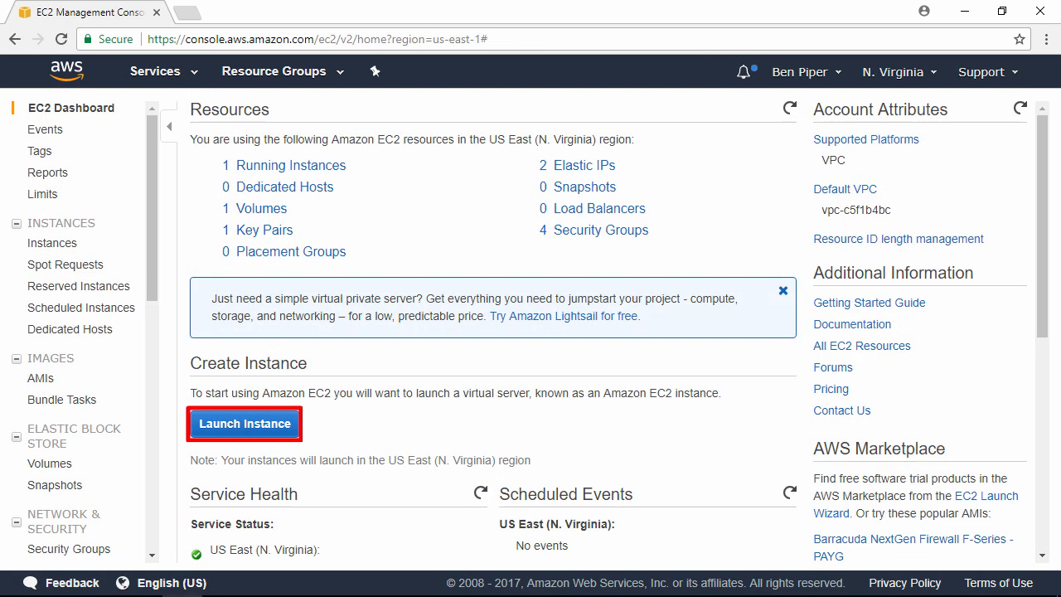
pyautogui.click(282, 426)
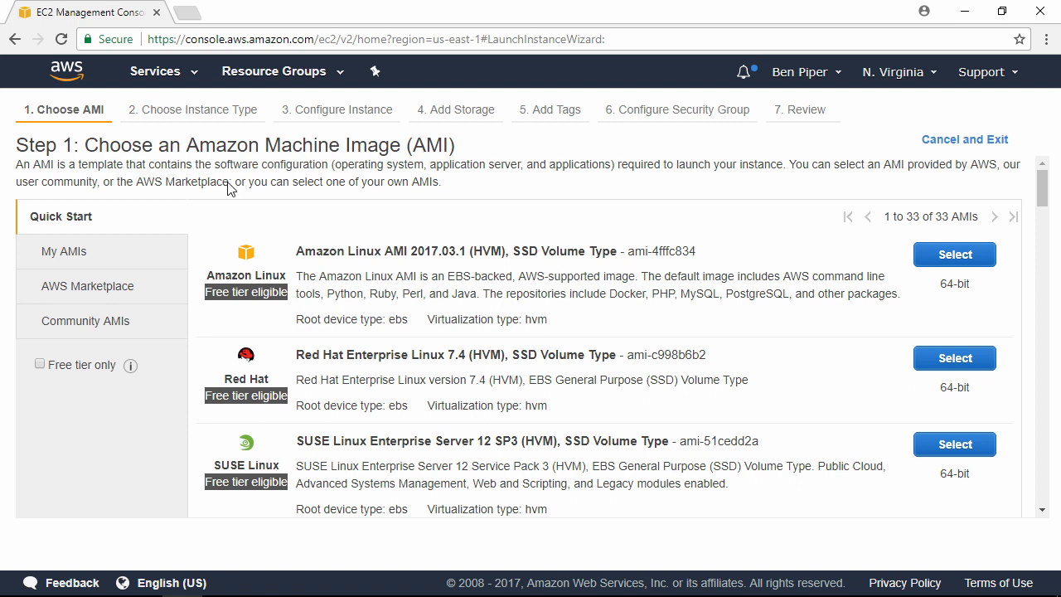
# Step: Search the community AMIs for ami-1cb6b467 and select that image for the instance
pyautogui.click(123, 331)
pyautogui.click(369, 232)
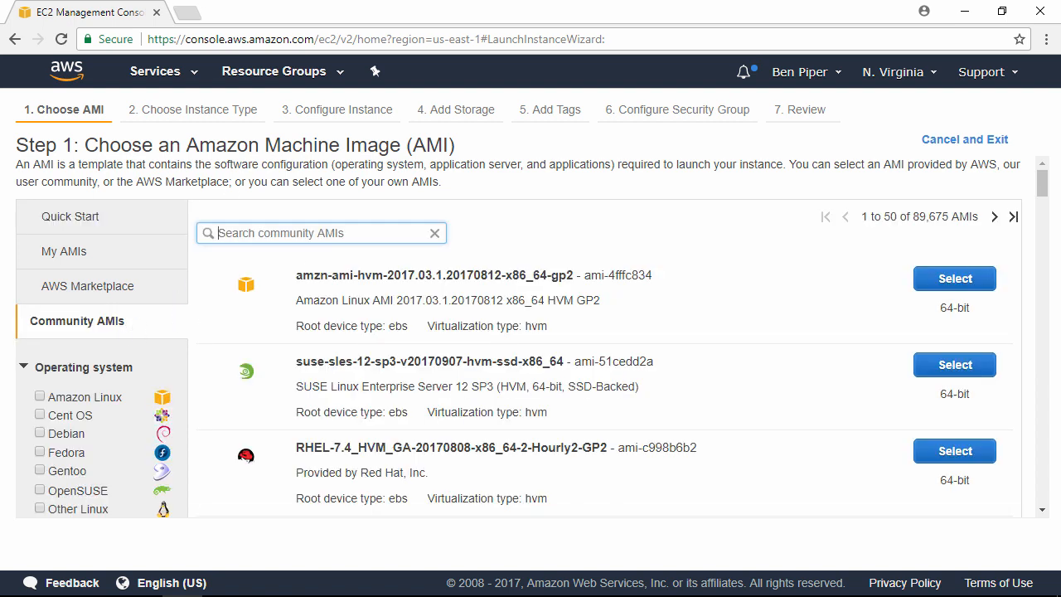
pyautogui.write('a')
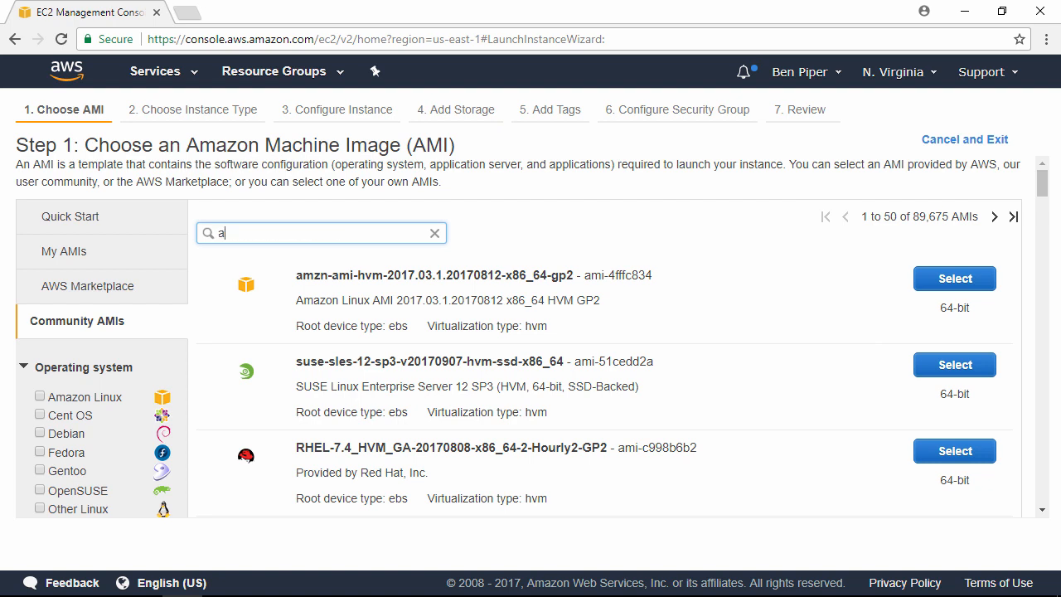
pyautogui.write('mi-1cb6b467')
pyautogui.press('Return')
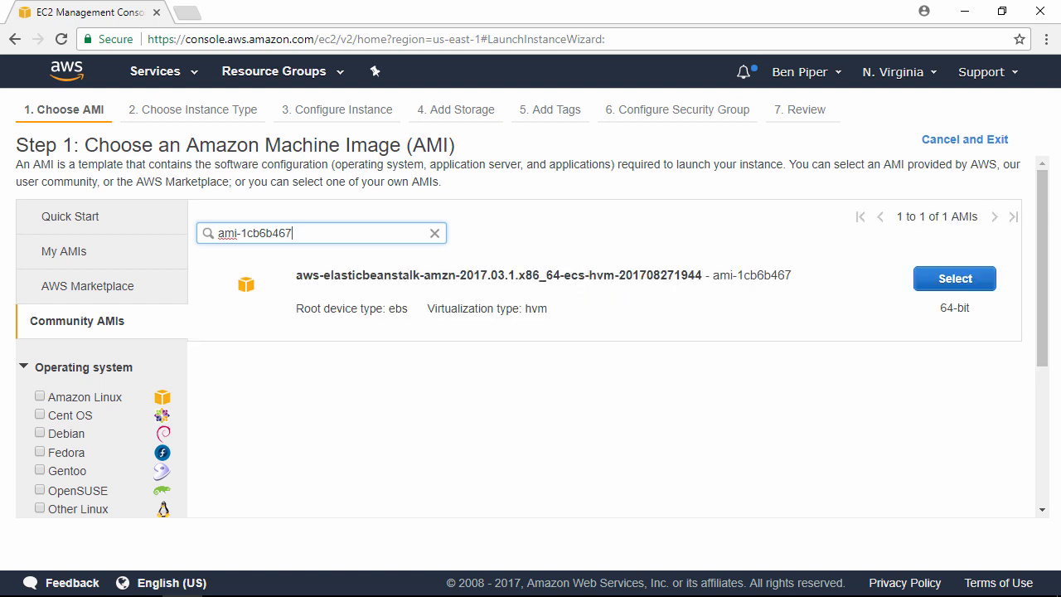
pyautogui.click(916, 281)
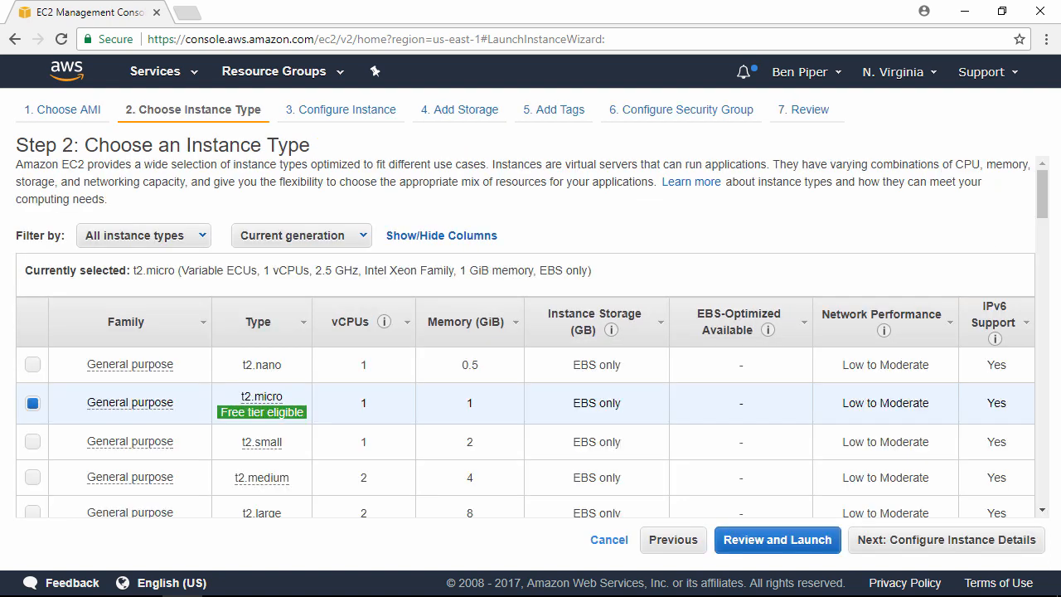
# Step: Accept the t2.micro instance type and place the instance in the shared-vpc network and its database subnet
pyautogui.click(999, 547)
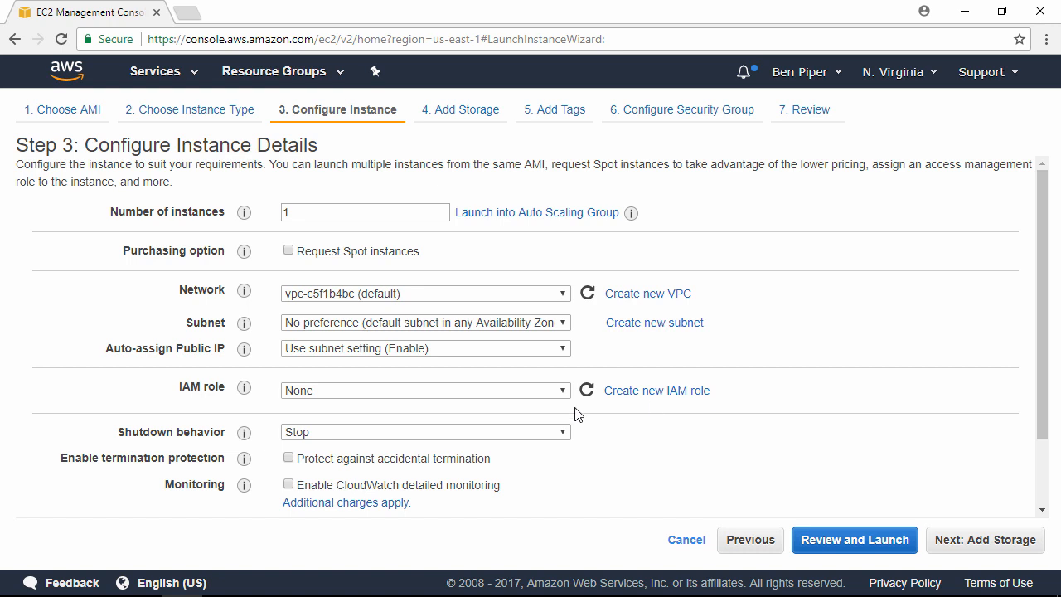
pyautogui.click(504, 295)
pyautogui.click(512, 323)
pyautogui.click(518, 329)
pyautogui.click(518, 329)
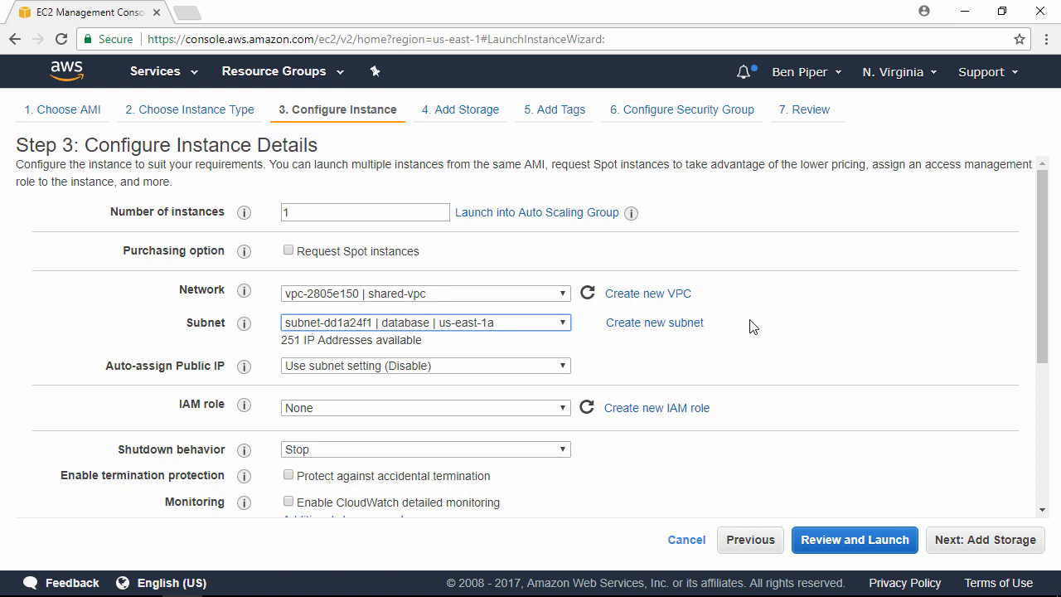
# Step: Set the primary IP of eth0 to 10.2.2.41 and accept the default storage settings
pyautogui.scroll(-3, 752, 326)
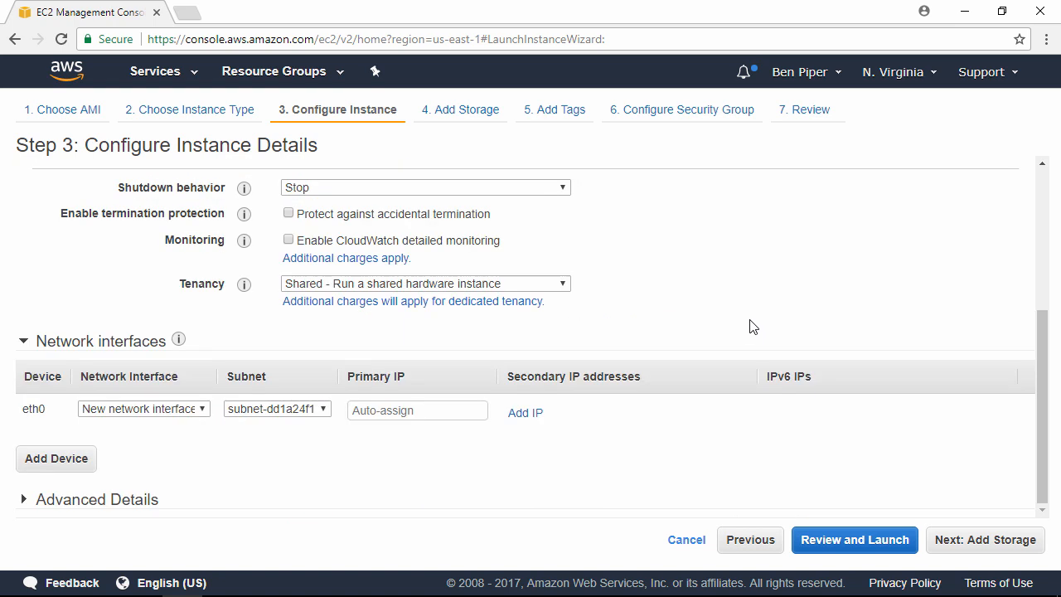
pyautogui.click(486, 411)
pyautogui.write('10.')
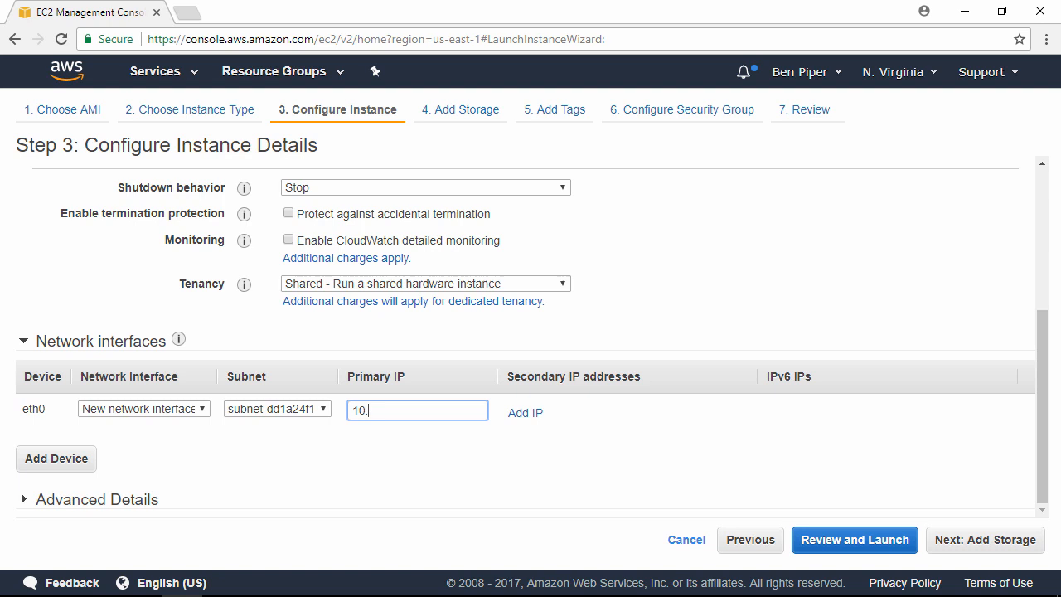
pyautogui.write('2.2.41')
pyautogui.click(1019, 539)
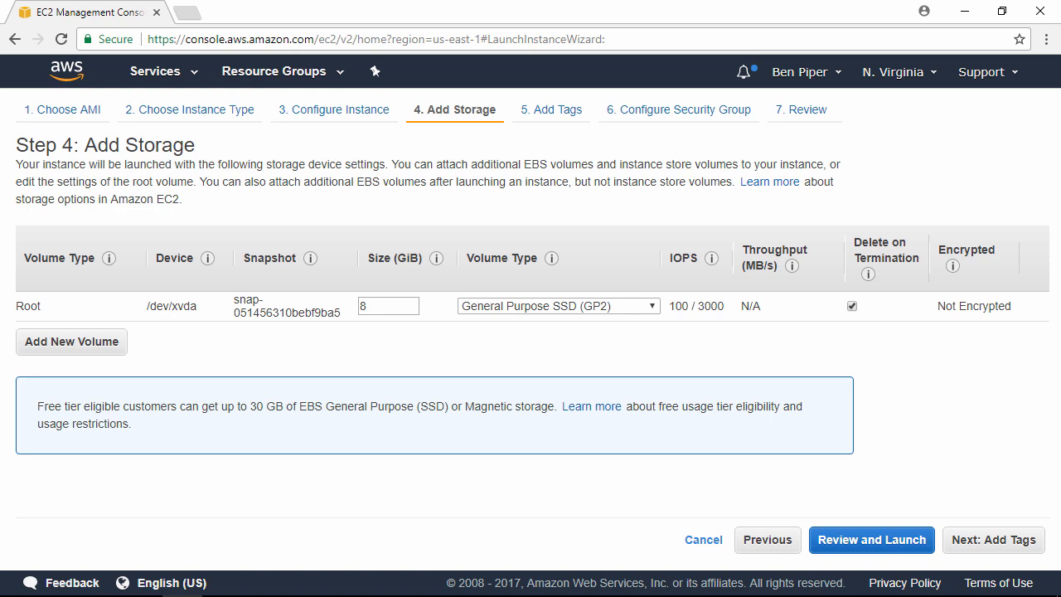
pyautogui.click(1016, 550)
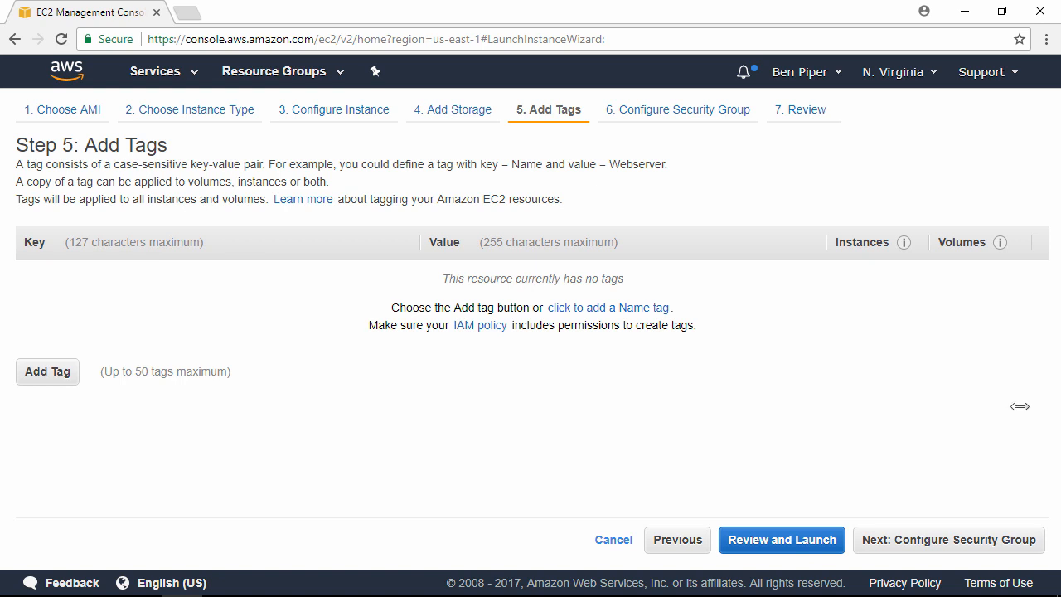
# Step: Add an instance tag with the key Name and the value db1
pyautogui.click(59, 381)
pyautogui.write('Name')
pyautogui.press('Tab')
pyautogui.write('db1')
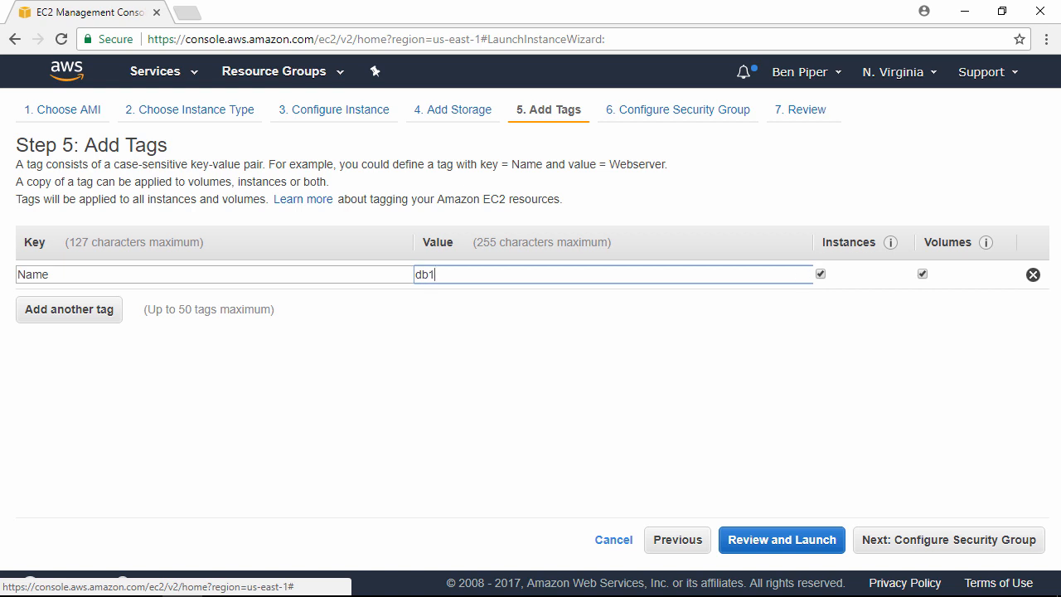
# Step: Proceed to the security group configuration and name the new security group database-sg
pyautogui.click(1000, 548)
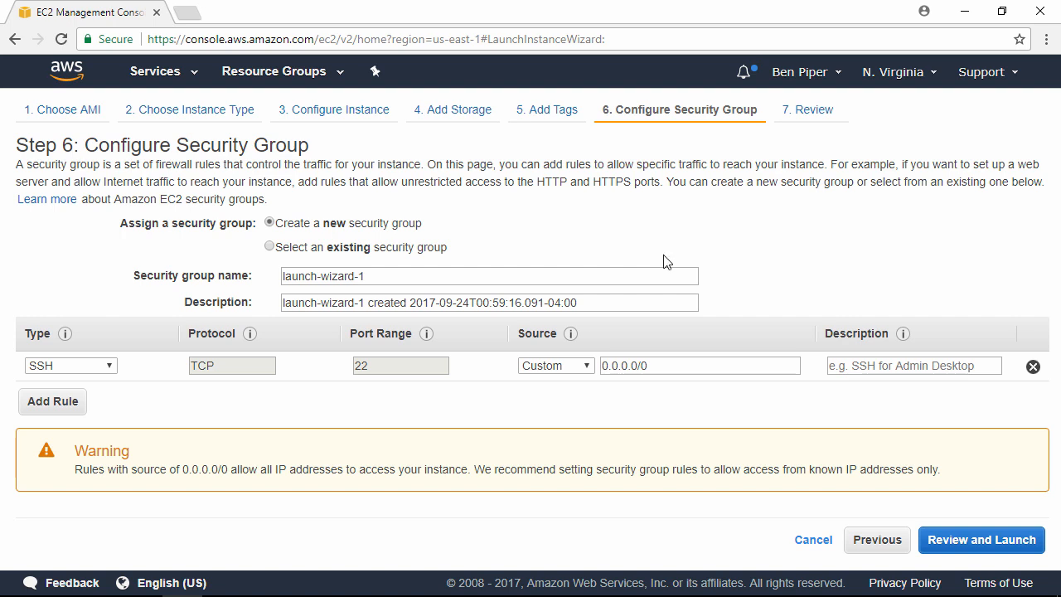
pyautogui.tripleClick(350, 279)
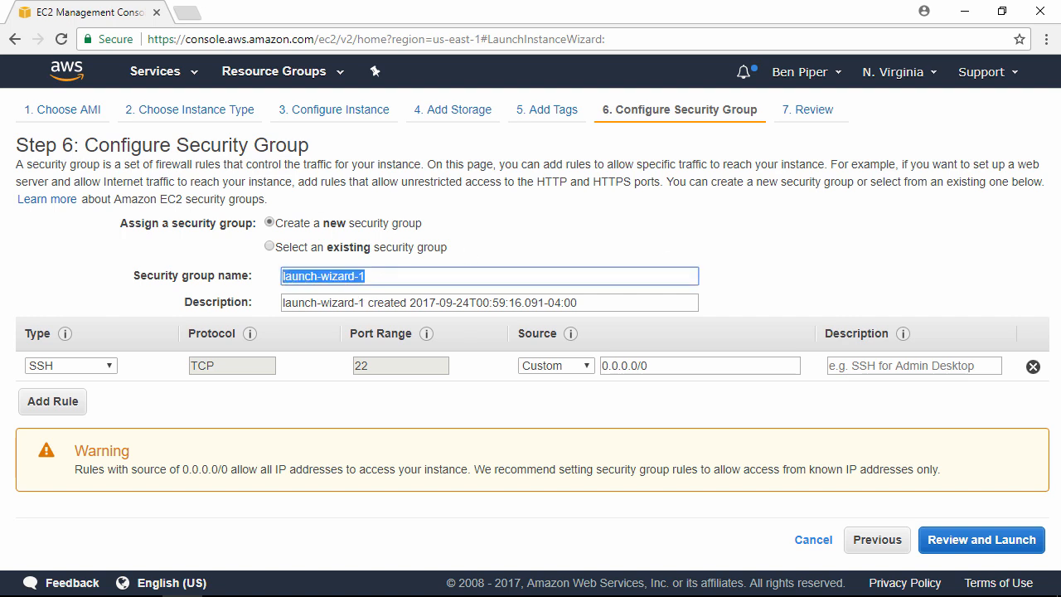
pyautogui.write('database-sg')
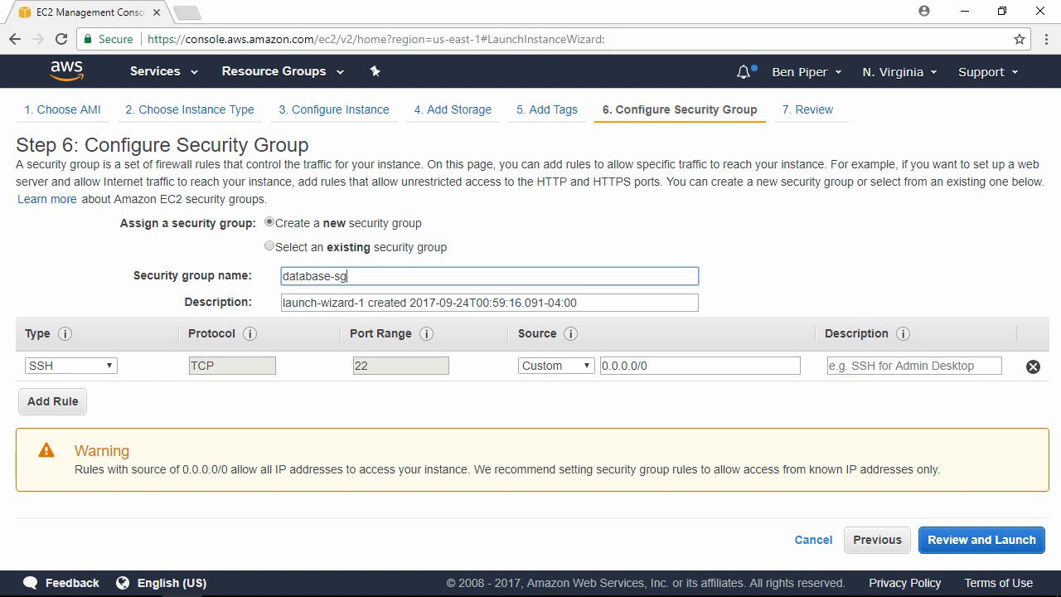
# Step: Restrict the SSH rule's source to 192.168.0.0/16,10.2.0.0/16 and describe the rule as "internal SSH"
pyautogui.tripleClick(655, 368)
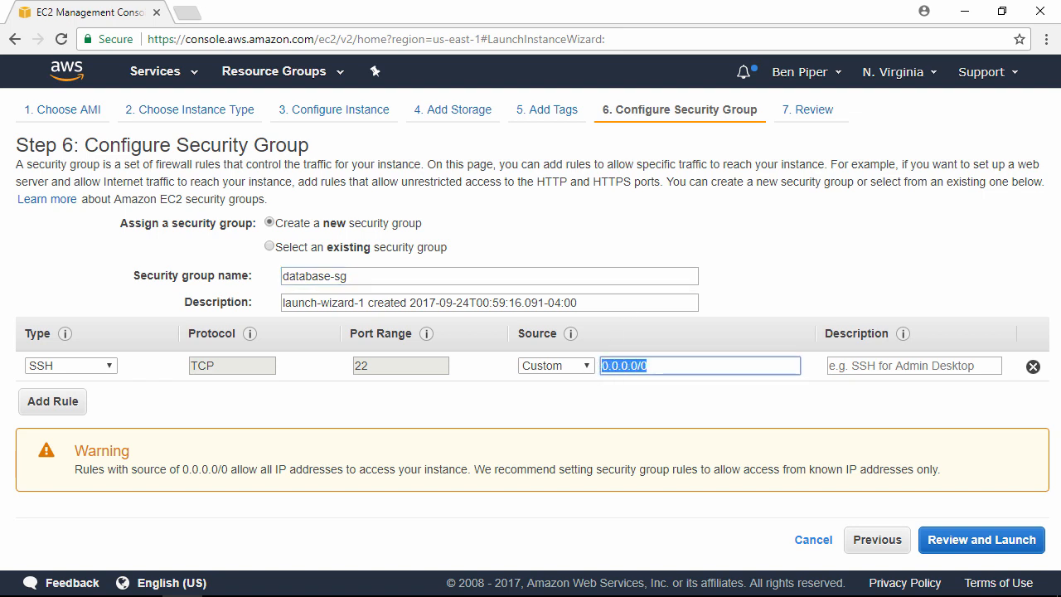
pyautogui.write('192.168.')
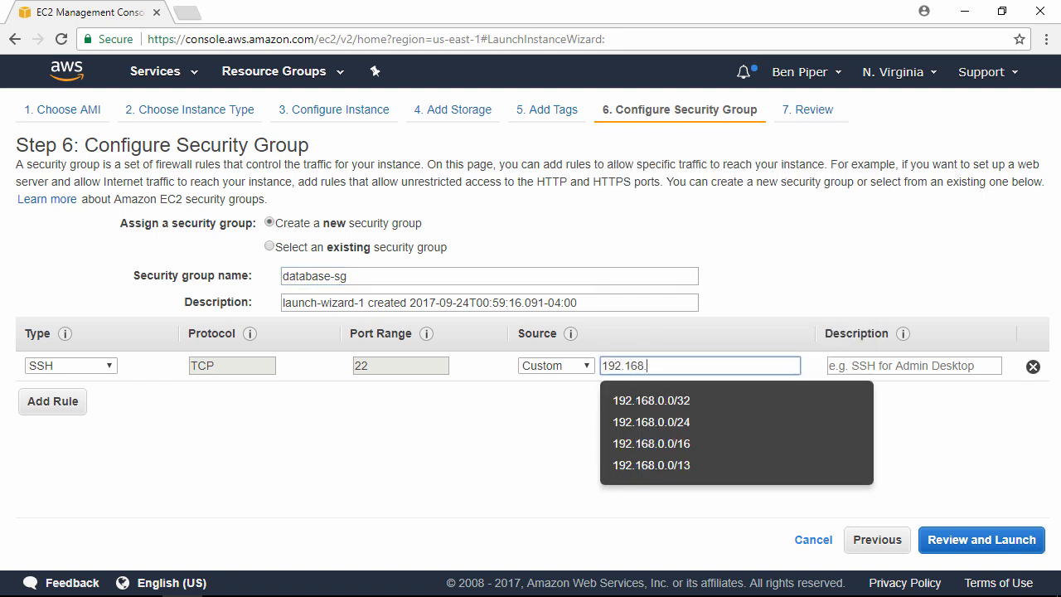
pyautogui.write('0.0/16')
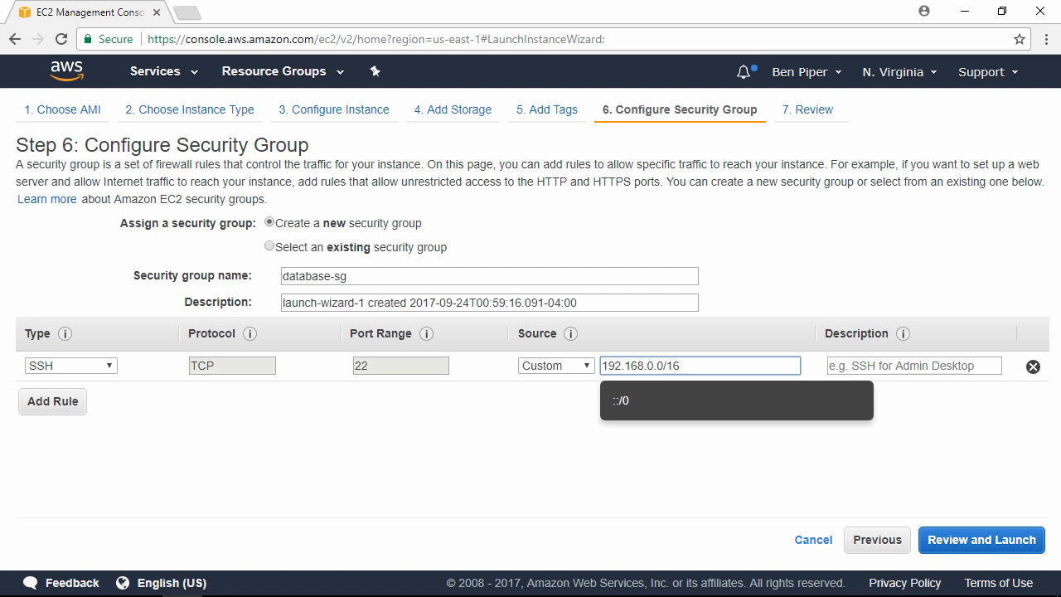
pyautogui.write(',10.2.')
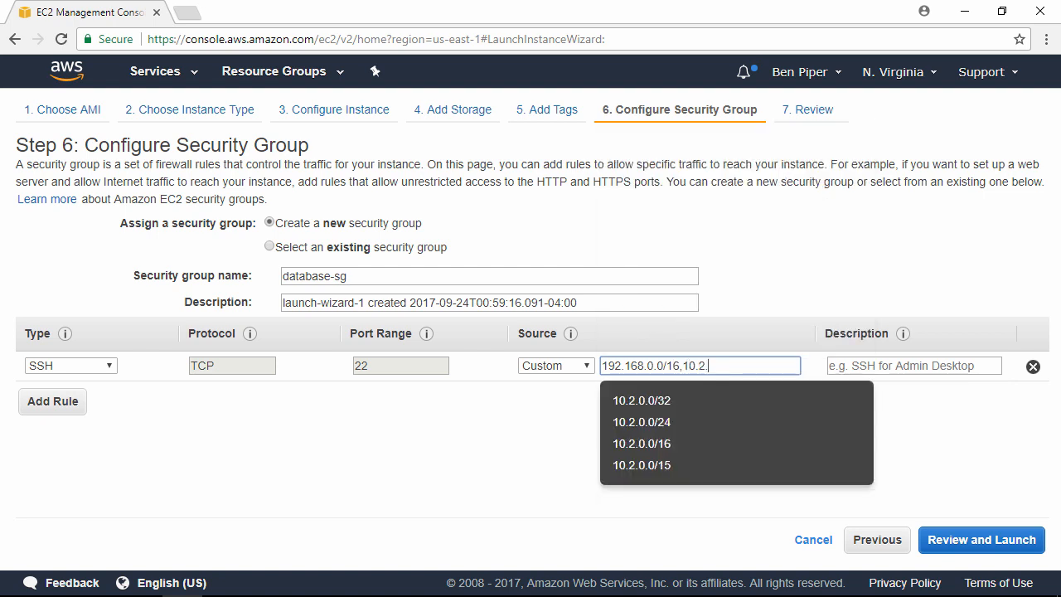
pyautogui.write('0.0/16')
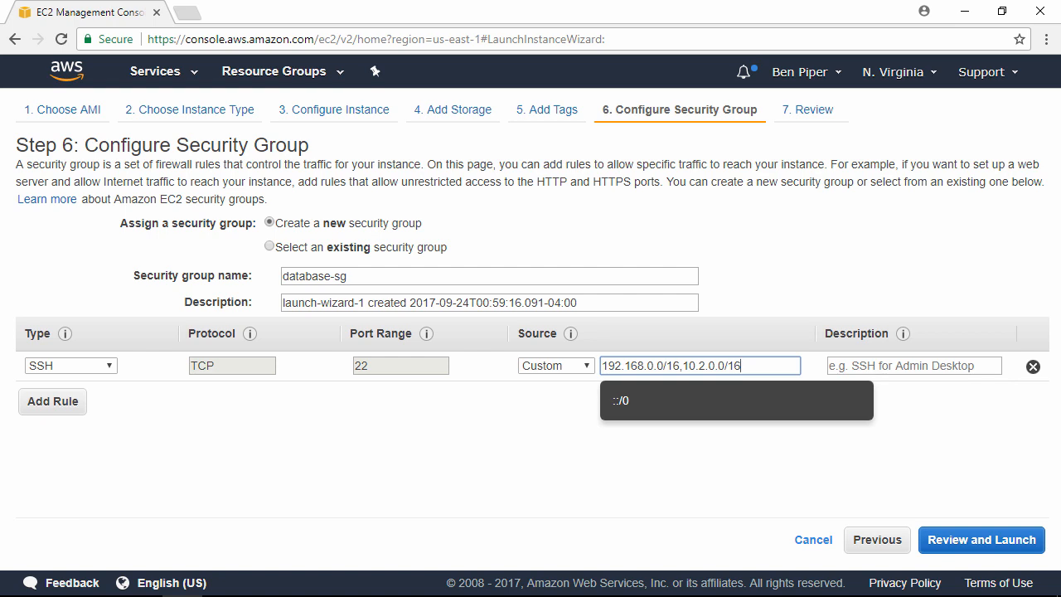
pyautogui.press('Tab')
pyautogui.write('intern')
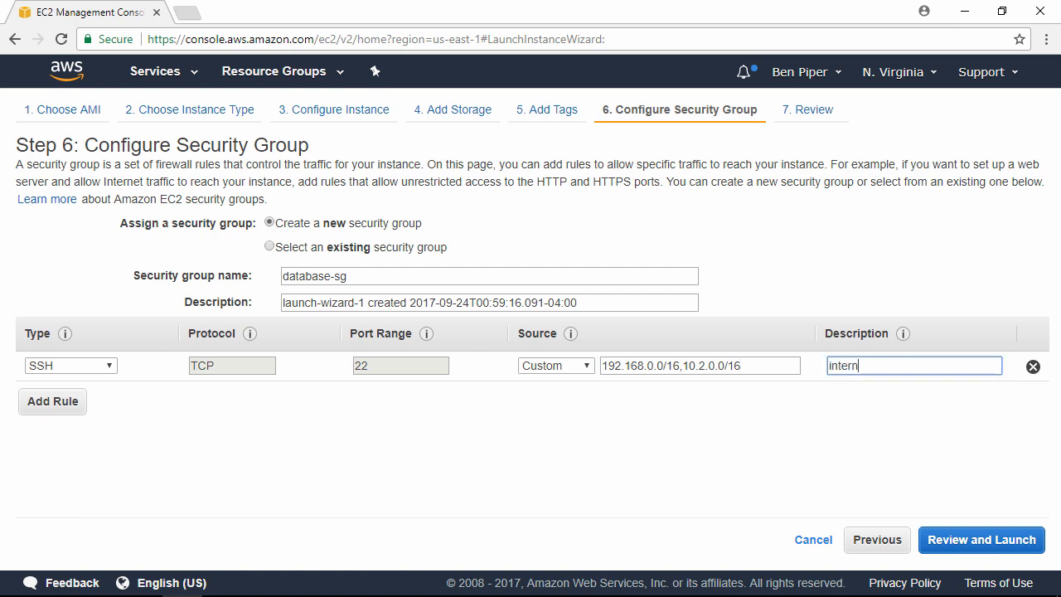
pyautogui.write('al SSH')
# Step: Add a MYSQL/Aurora rule with source 10.1.254.0/24 and the description "web-pub subnet"
pyautogui.click(52, 408)
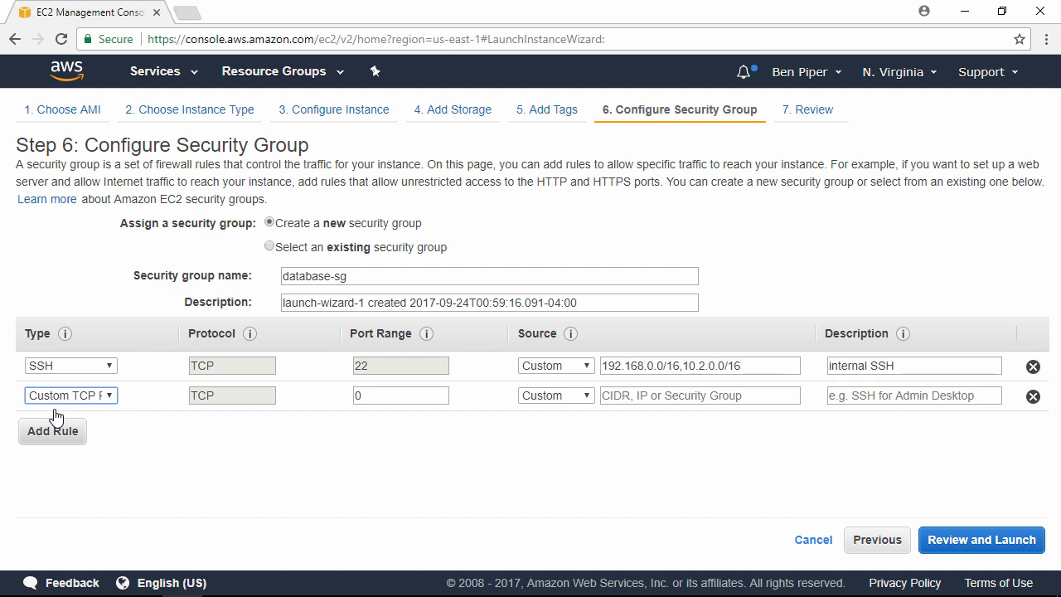
pyautogui.click(109, 395)
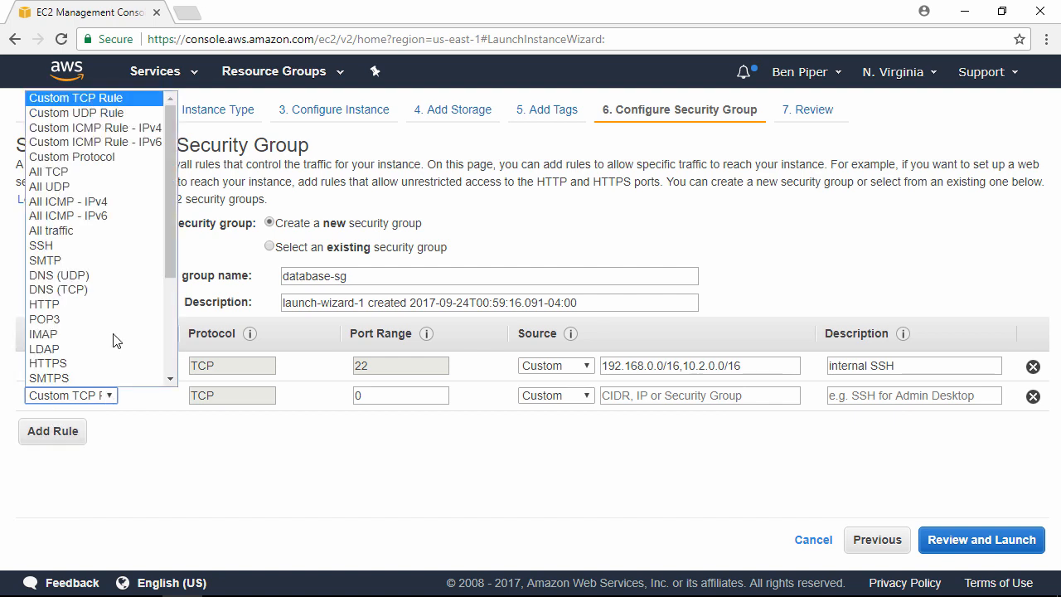
pyautogui.press('m')
pyautogui.press('y')
pyautogui.click(108, 380)
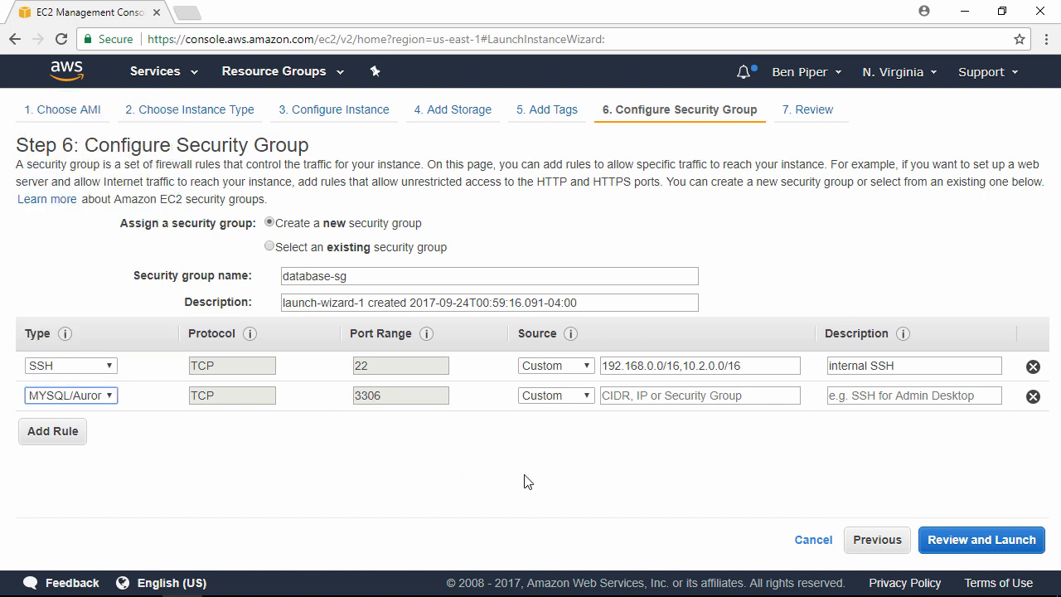
pyautogui.click(688, 398)
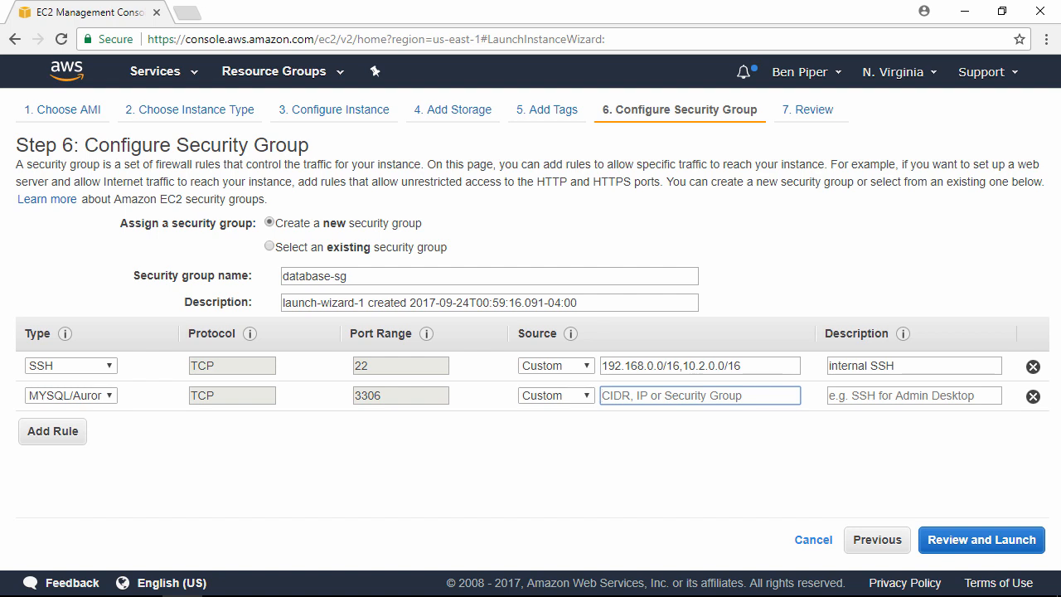
pyautogui.write('10.1.254.0')
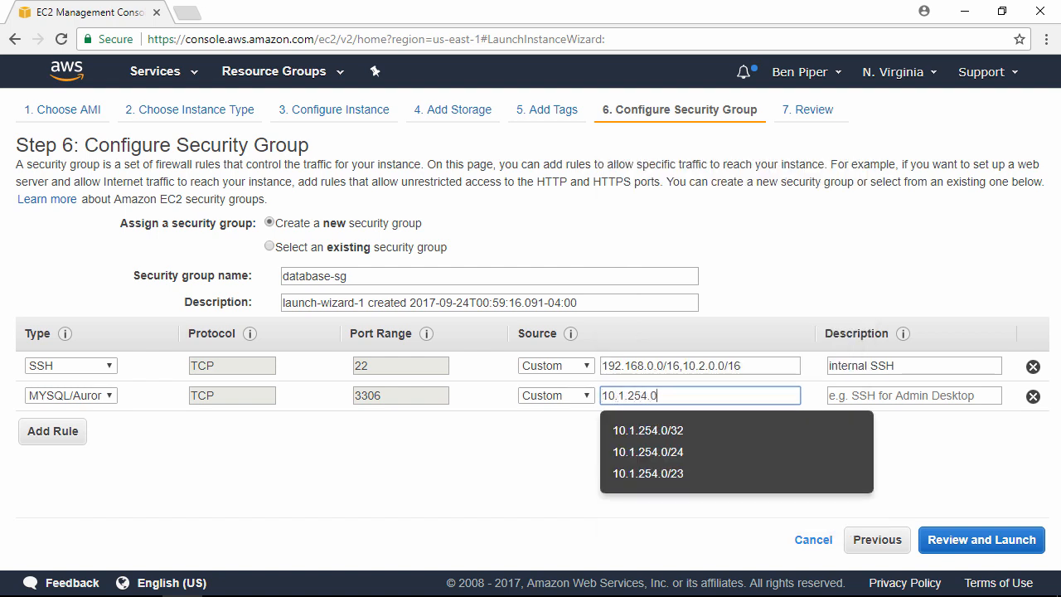
pyautogui.write('/24')
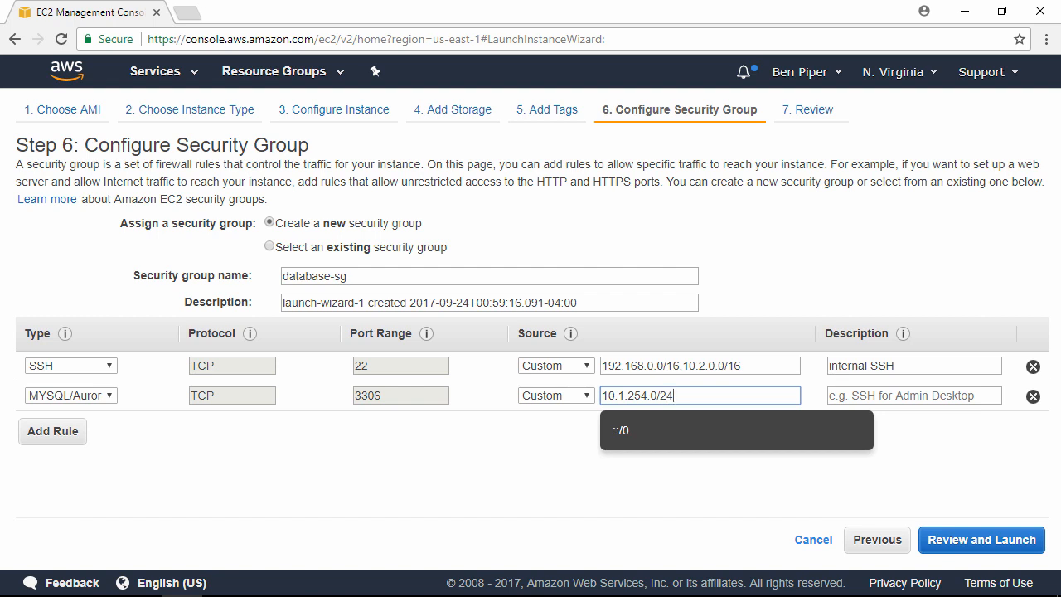
pyautogui.press('Tab')
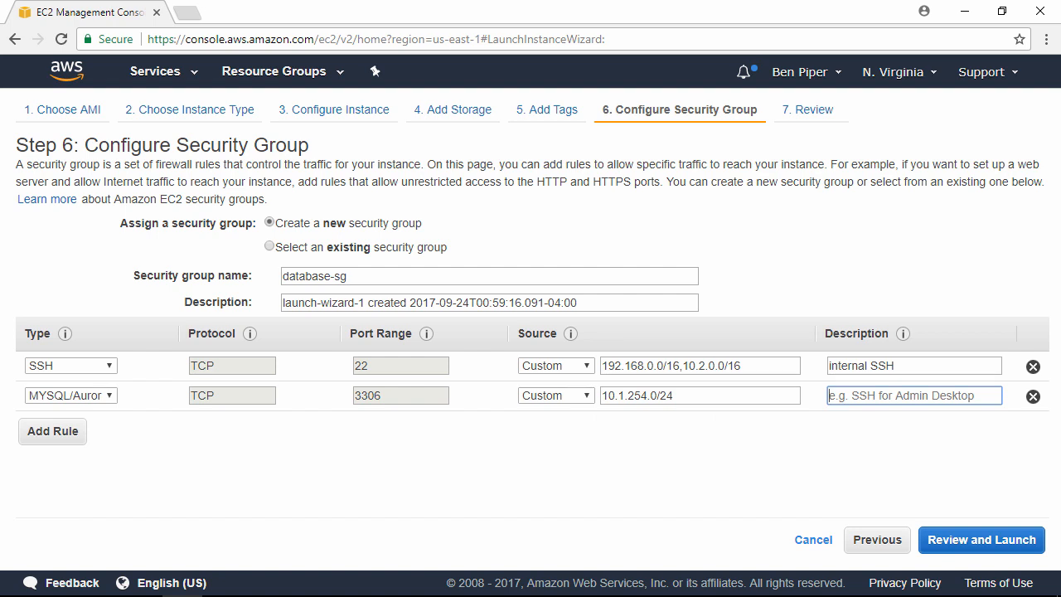
pyautogui.write('web-pub subnet')
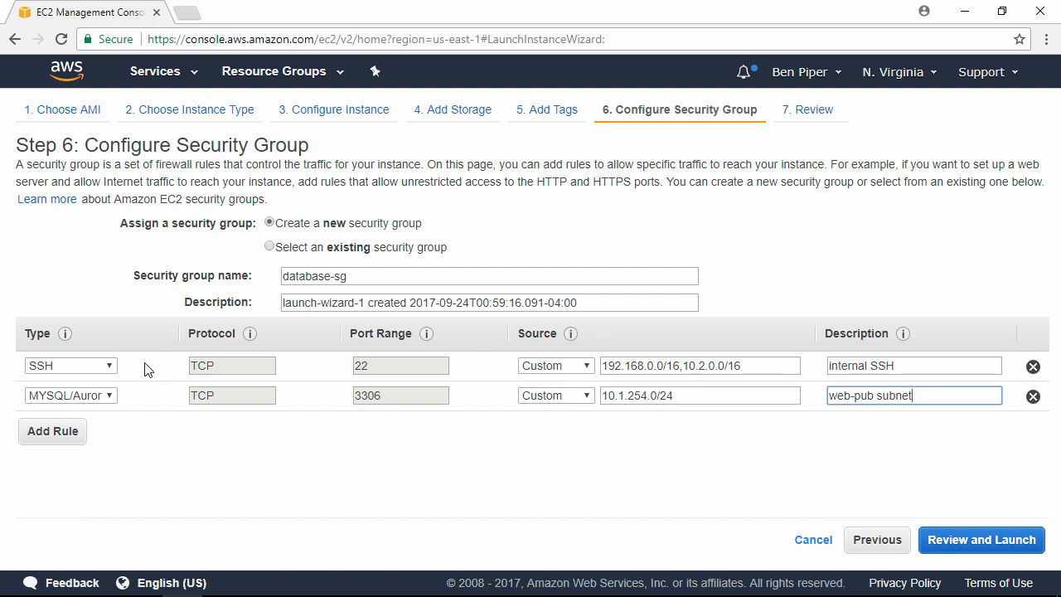
# Step: Add an All ICMP - IPv4 rule that allows traffic from Anywhere
pyautogui.click(75, 431)
pyautogui.click(94, 426)
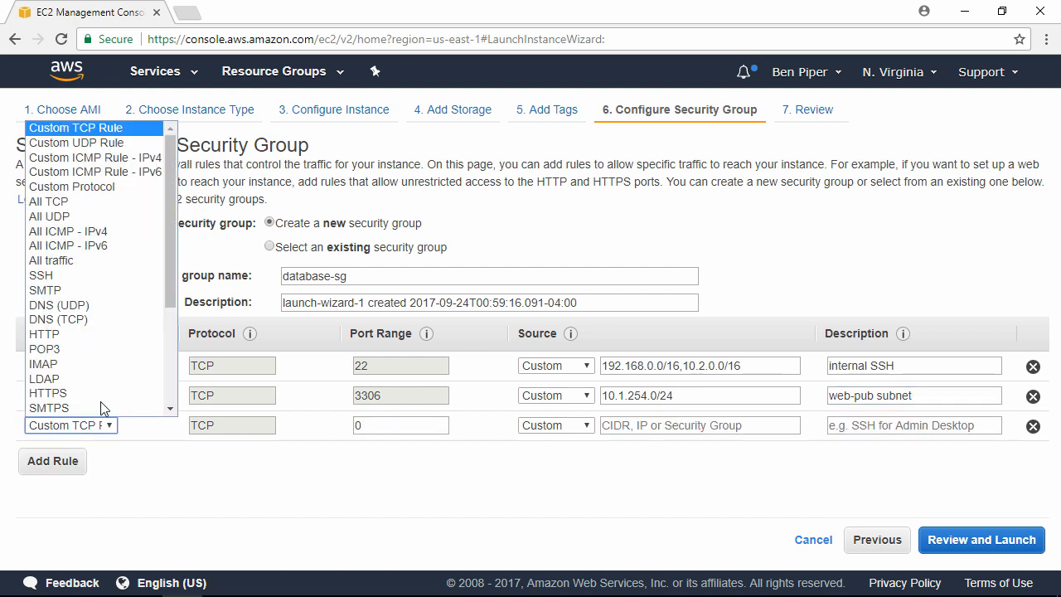
pyautogui.click(114, 235)
pyautogui.click(567, 425)
pyautogui.click(570, 456)
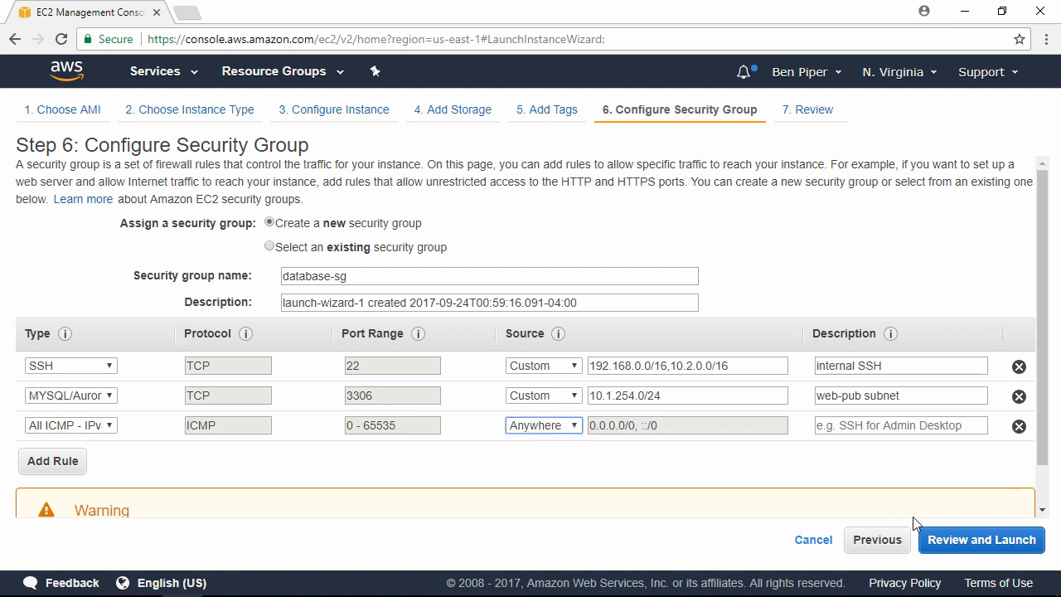
# Step: Review and launch the instance with the existing ccnetkeypair key pair, acknowledging access to its private key, and open the new instance's details
pyautogui.click(981, 542)
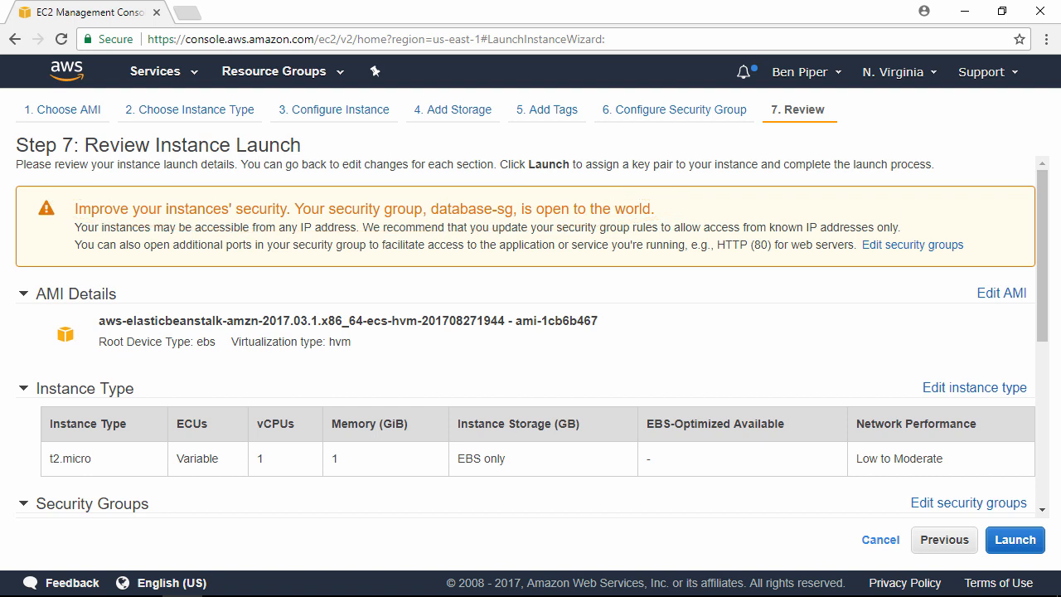
pyautogui.click(1026, 549)
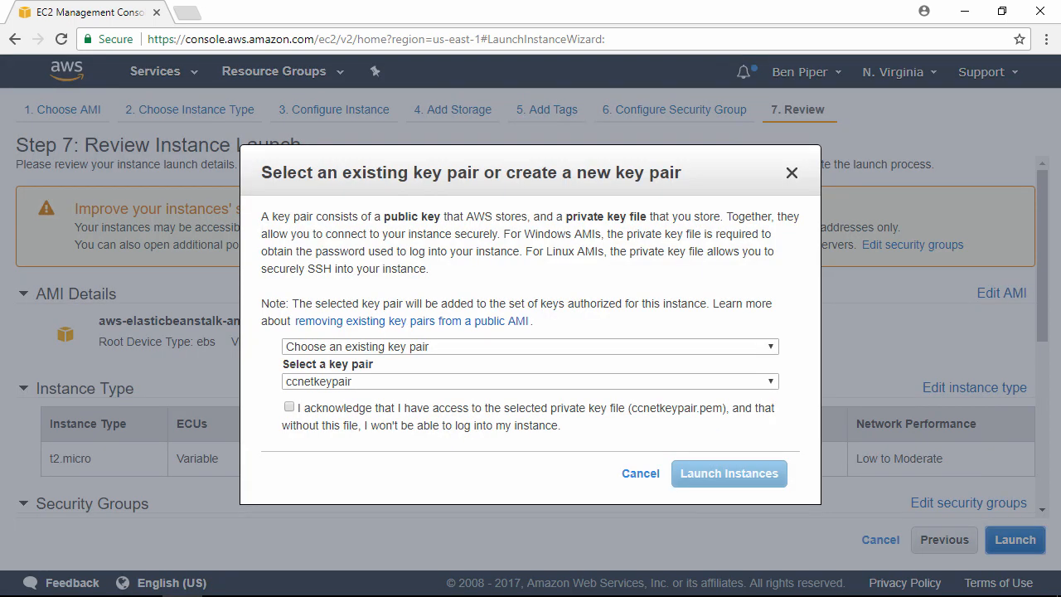
pyautogui.click(289, 407)
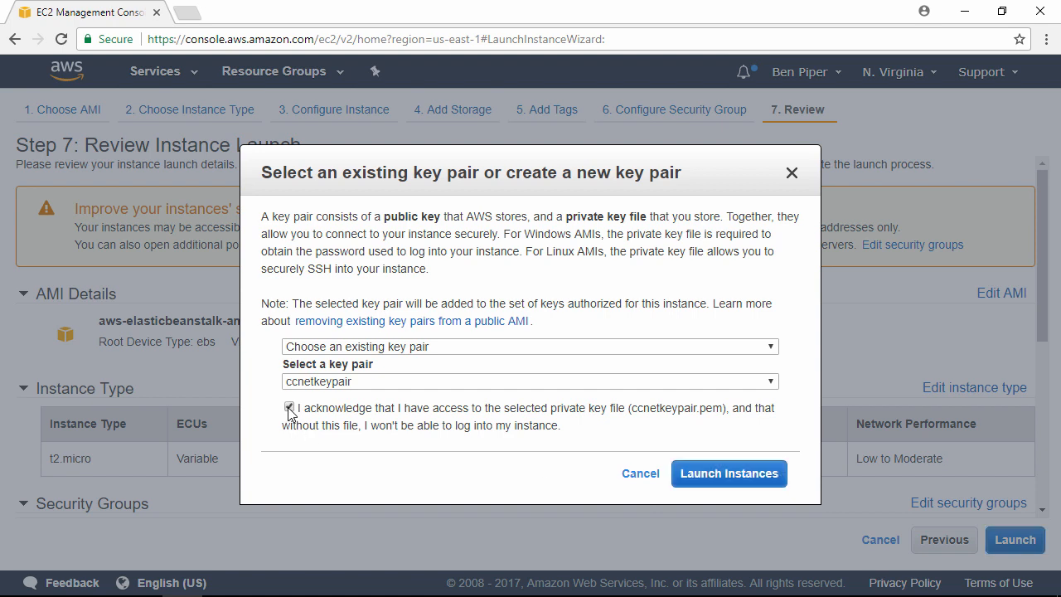
pyautogui.click(709, 485)
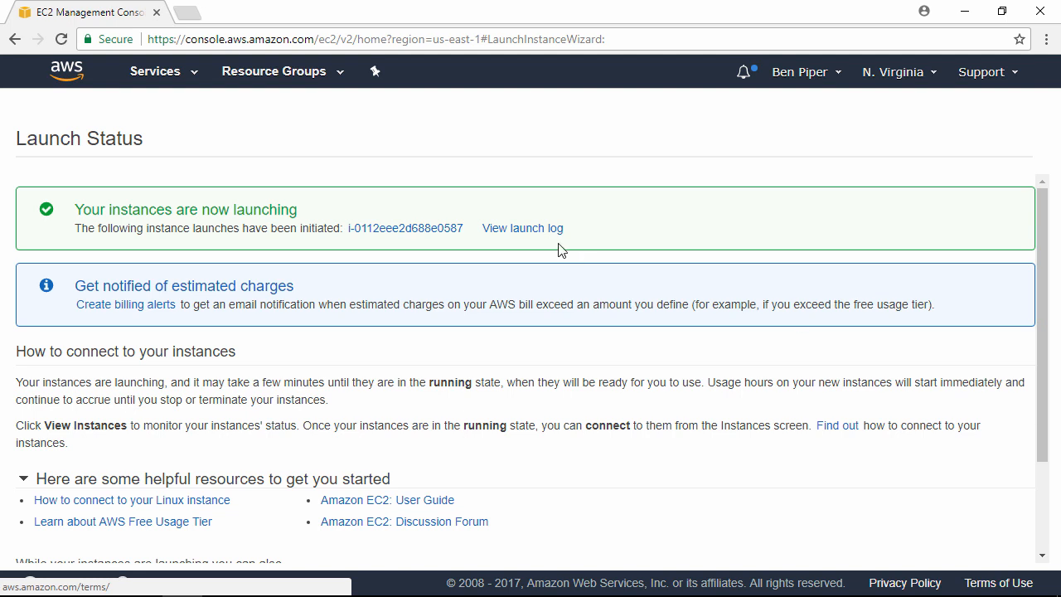
pyautogui.click(421, 229)
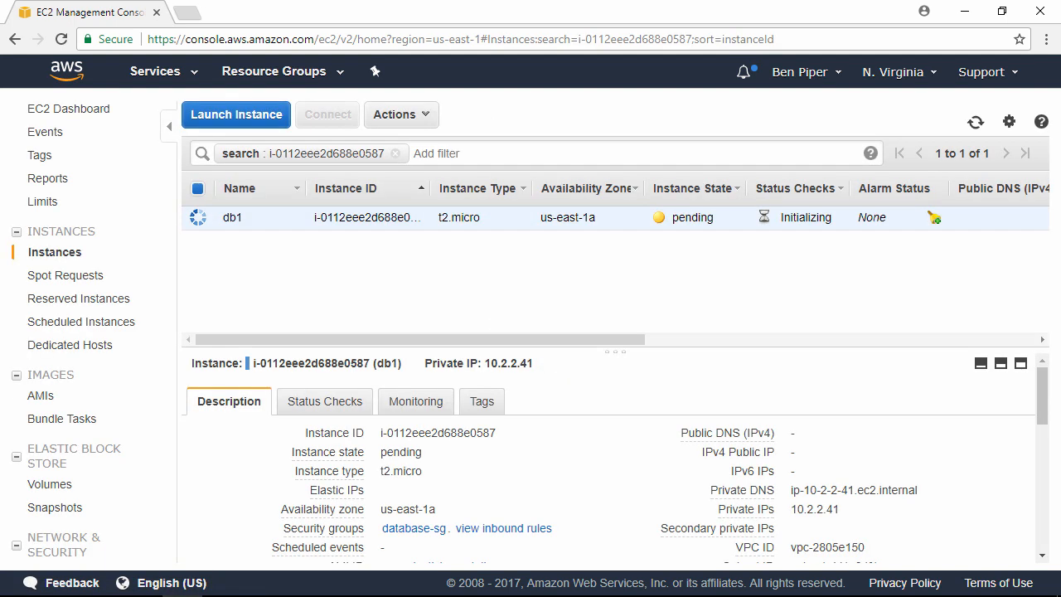